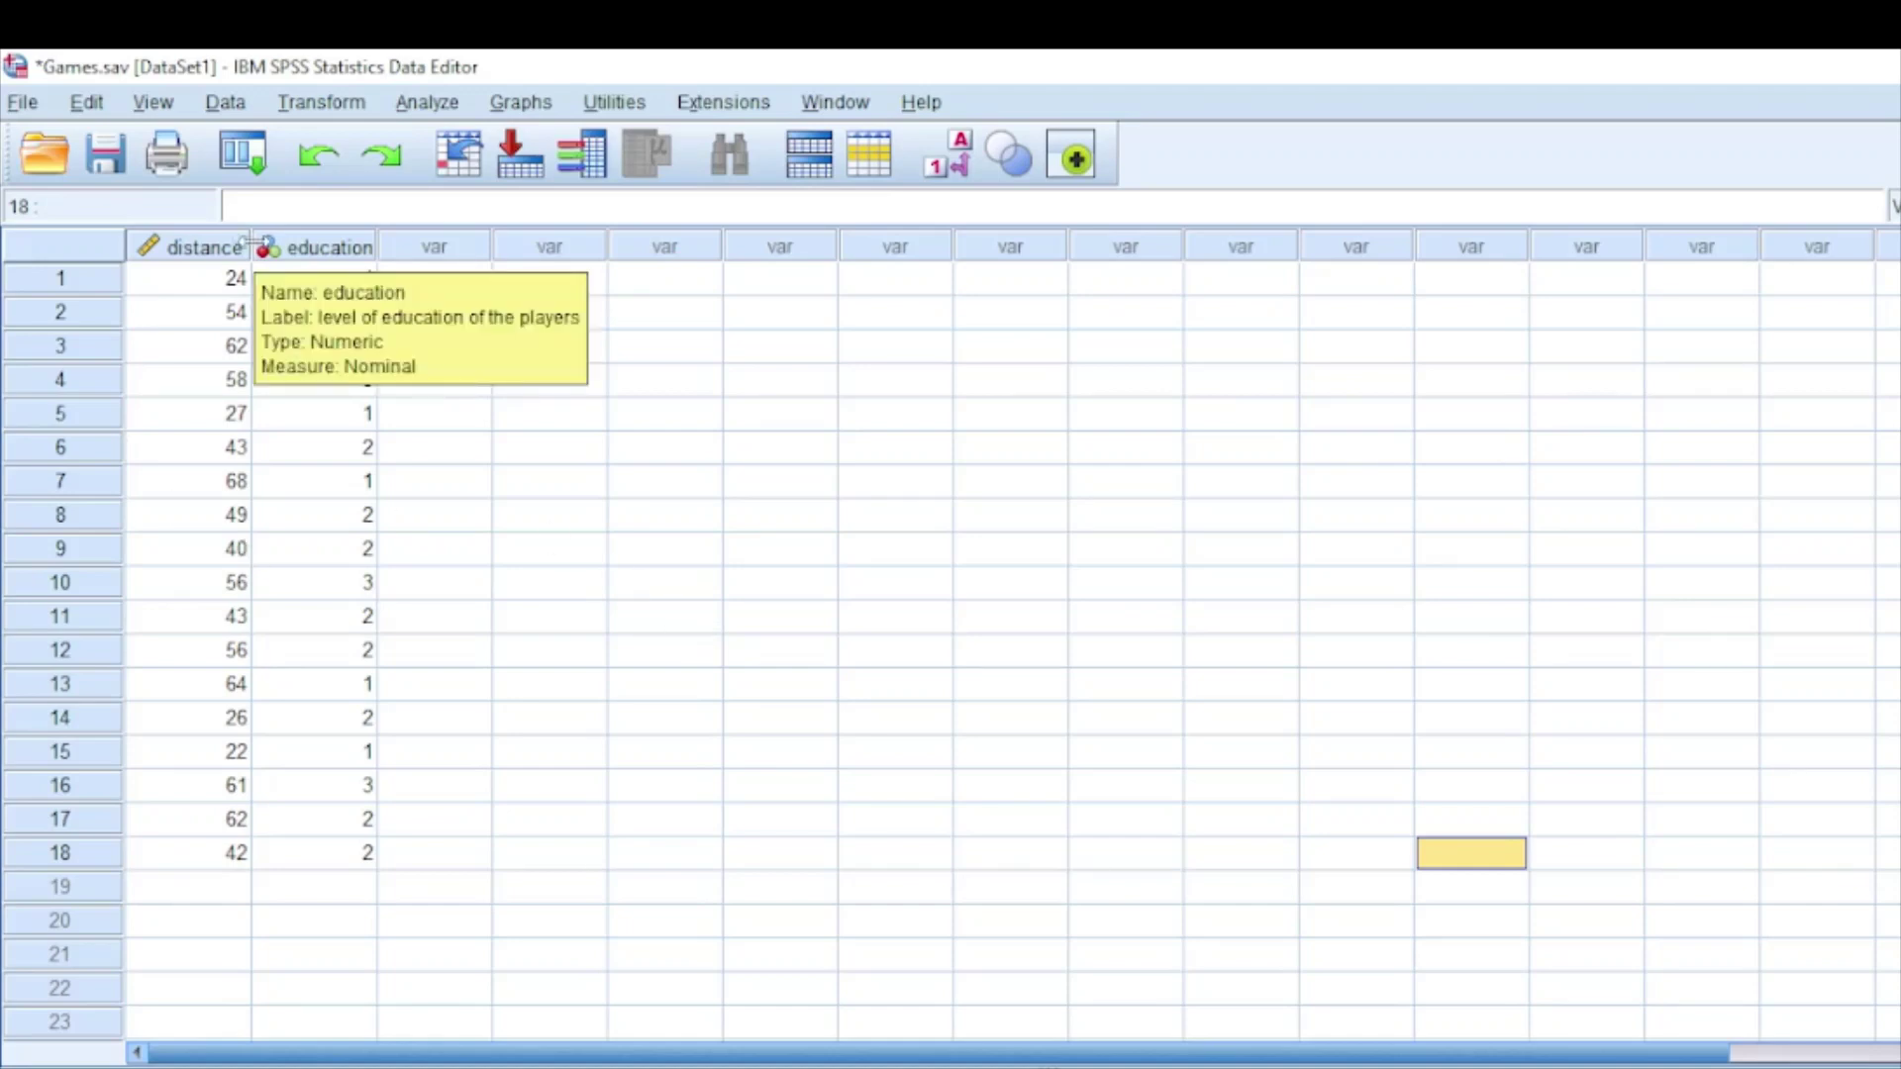
Open the One-Way ANOVA dialog from the Analyze > Compare Means menu
click(426, 104)
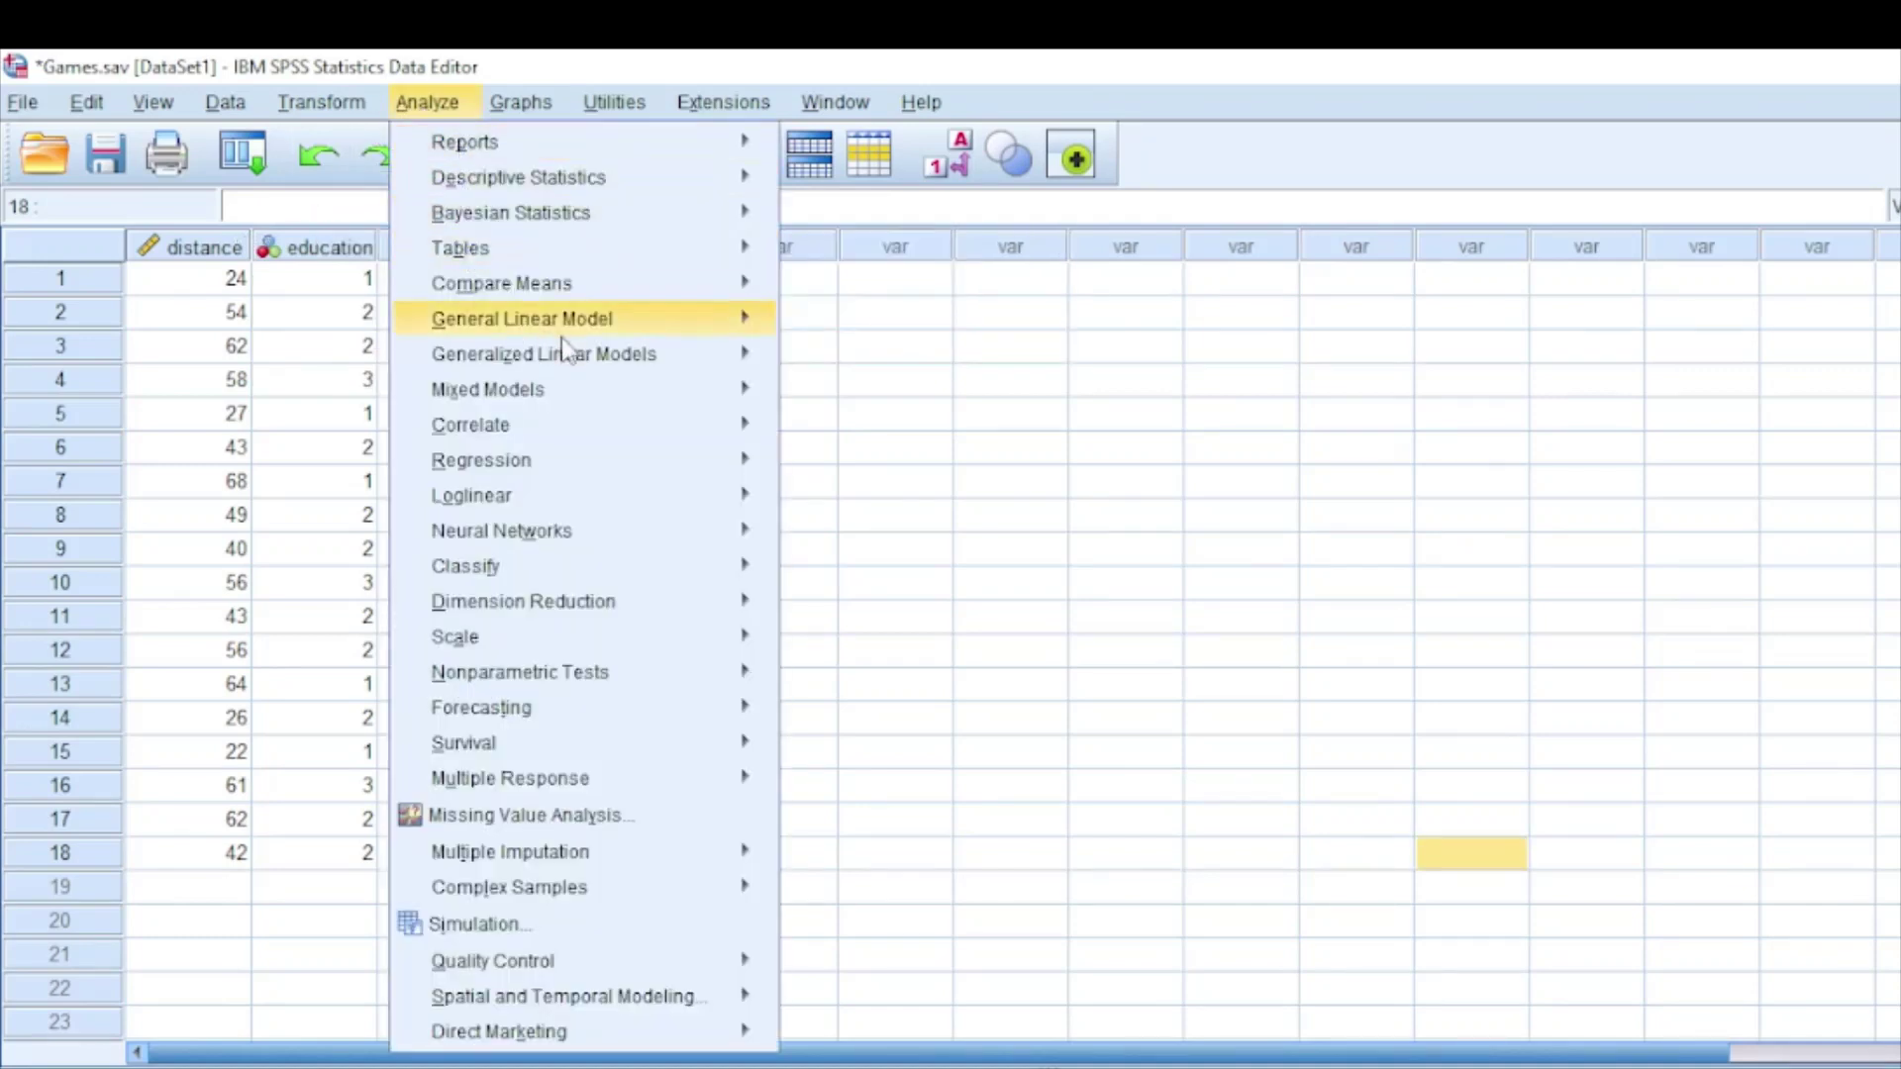
mouse_move(502, 284)
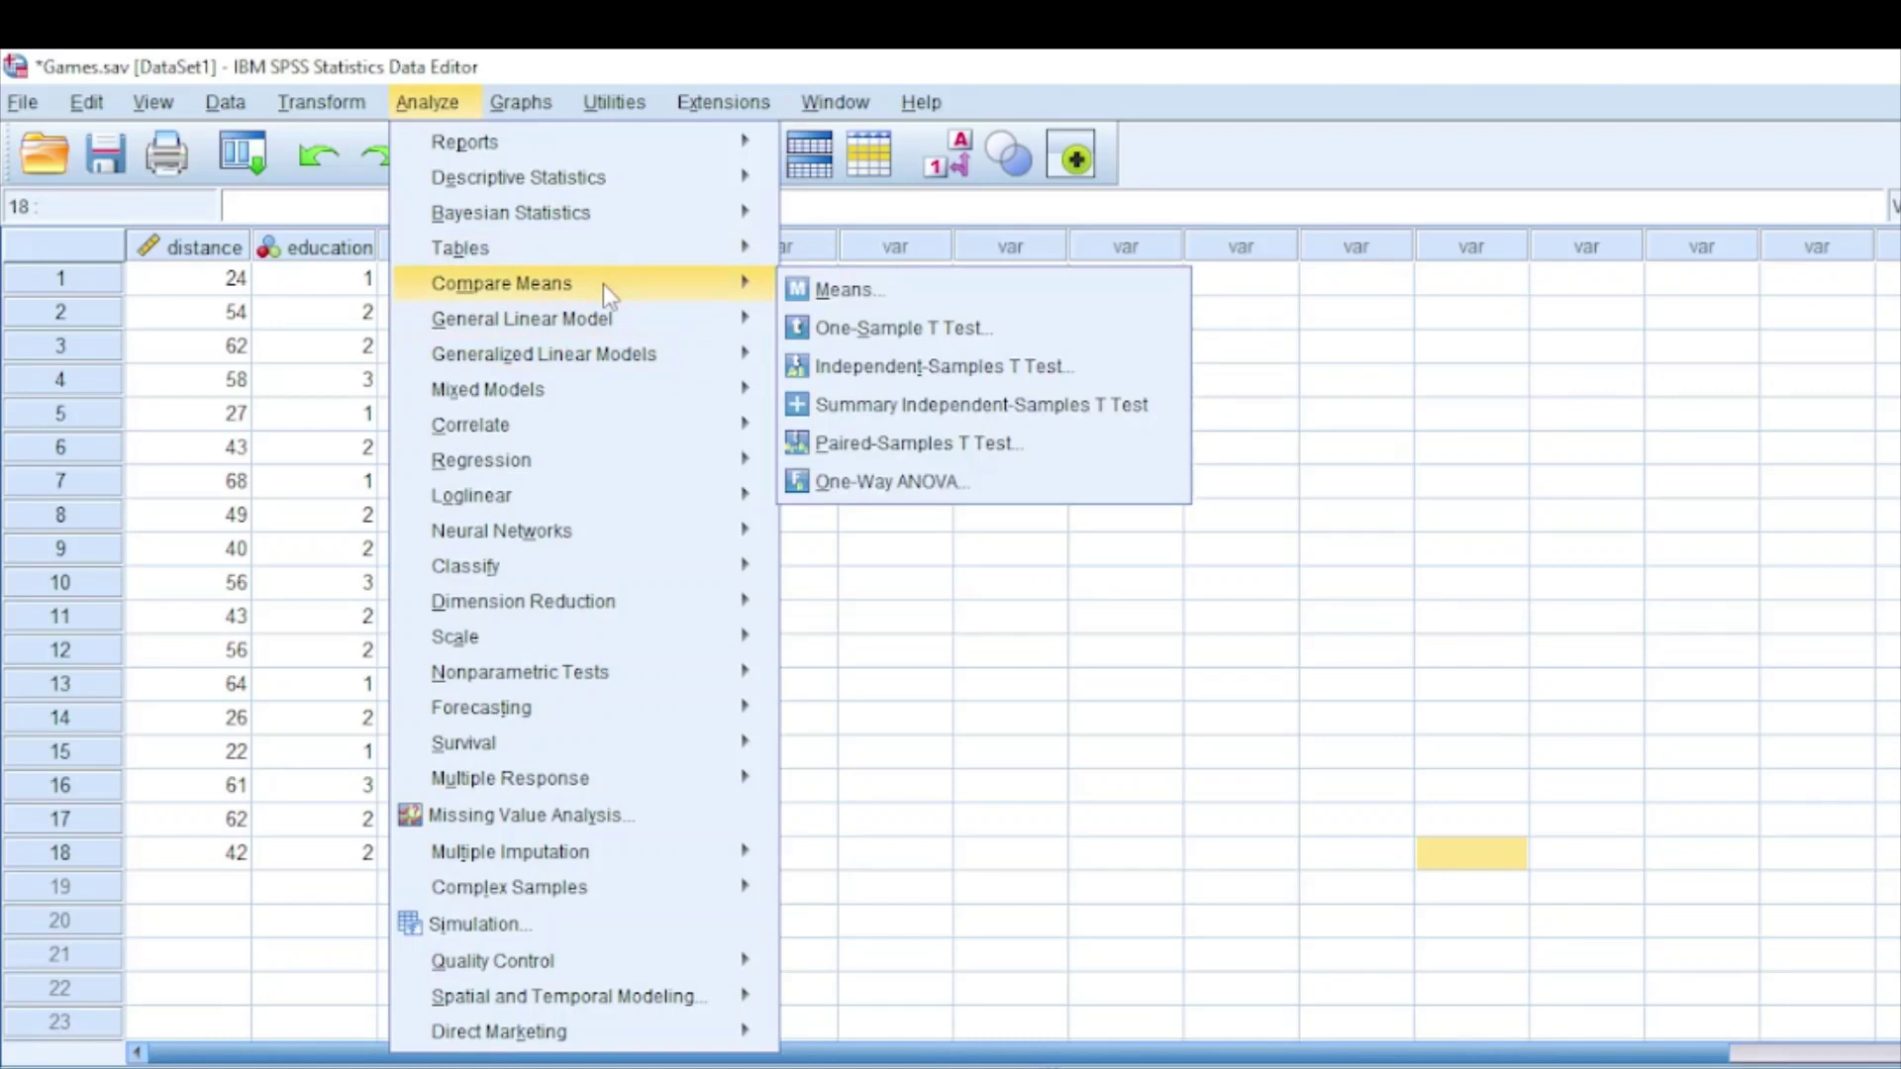
click(893, 496)
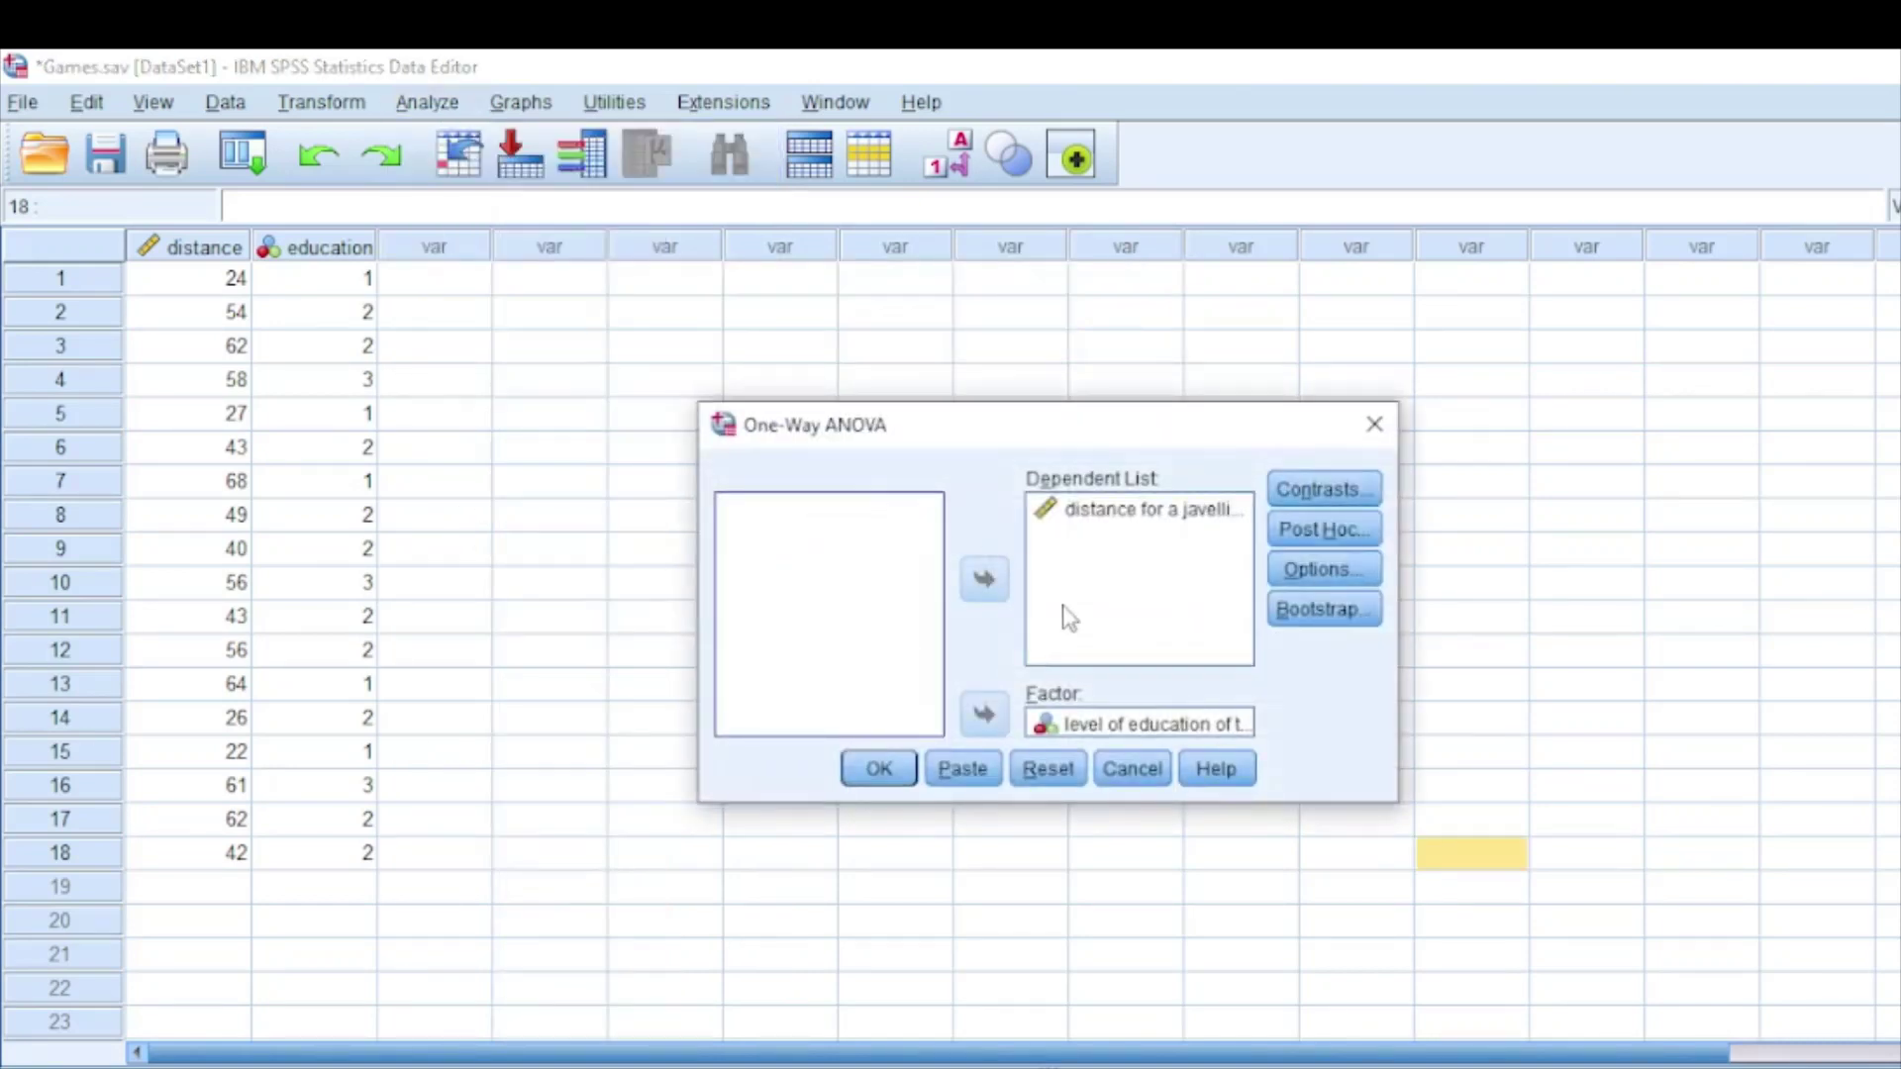
Clear the existing distance and education level assignments from the One-Way ANOVA dialog
click(1143, 520)
click(983, 579)
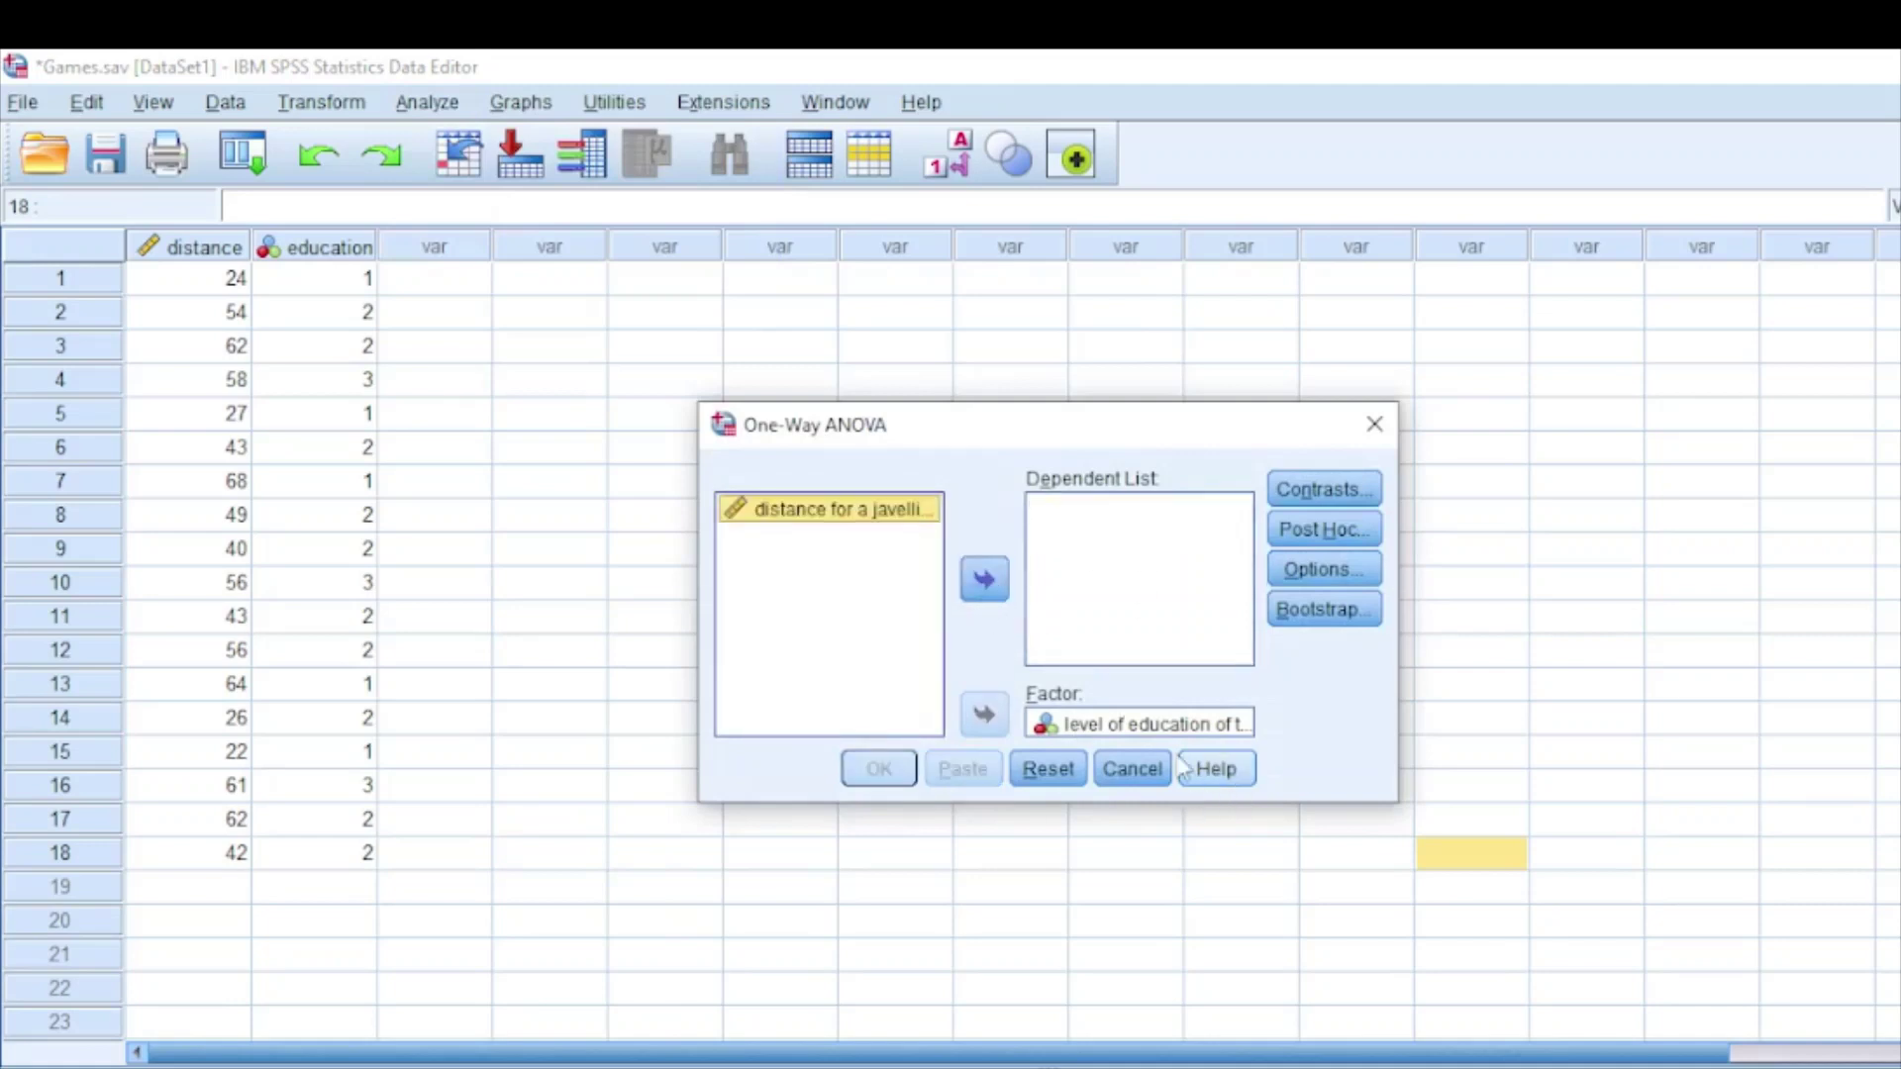
click(1172, 722)
click(984, 716)
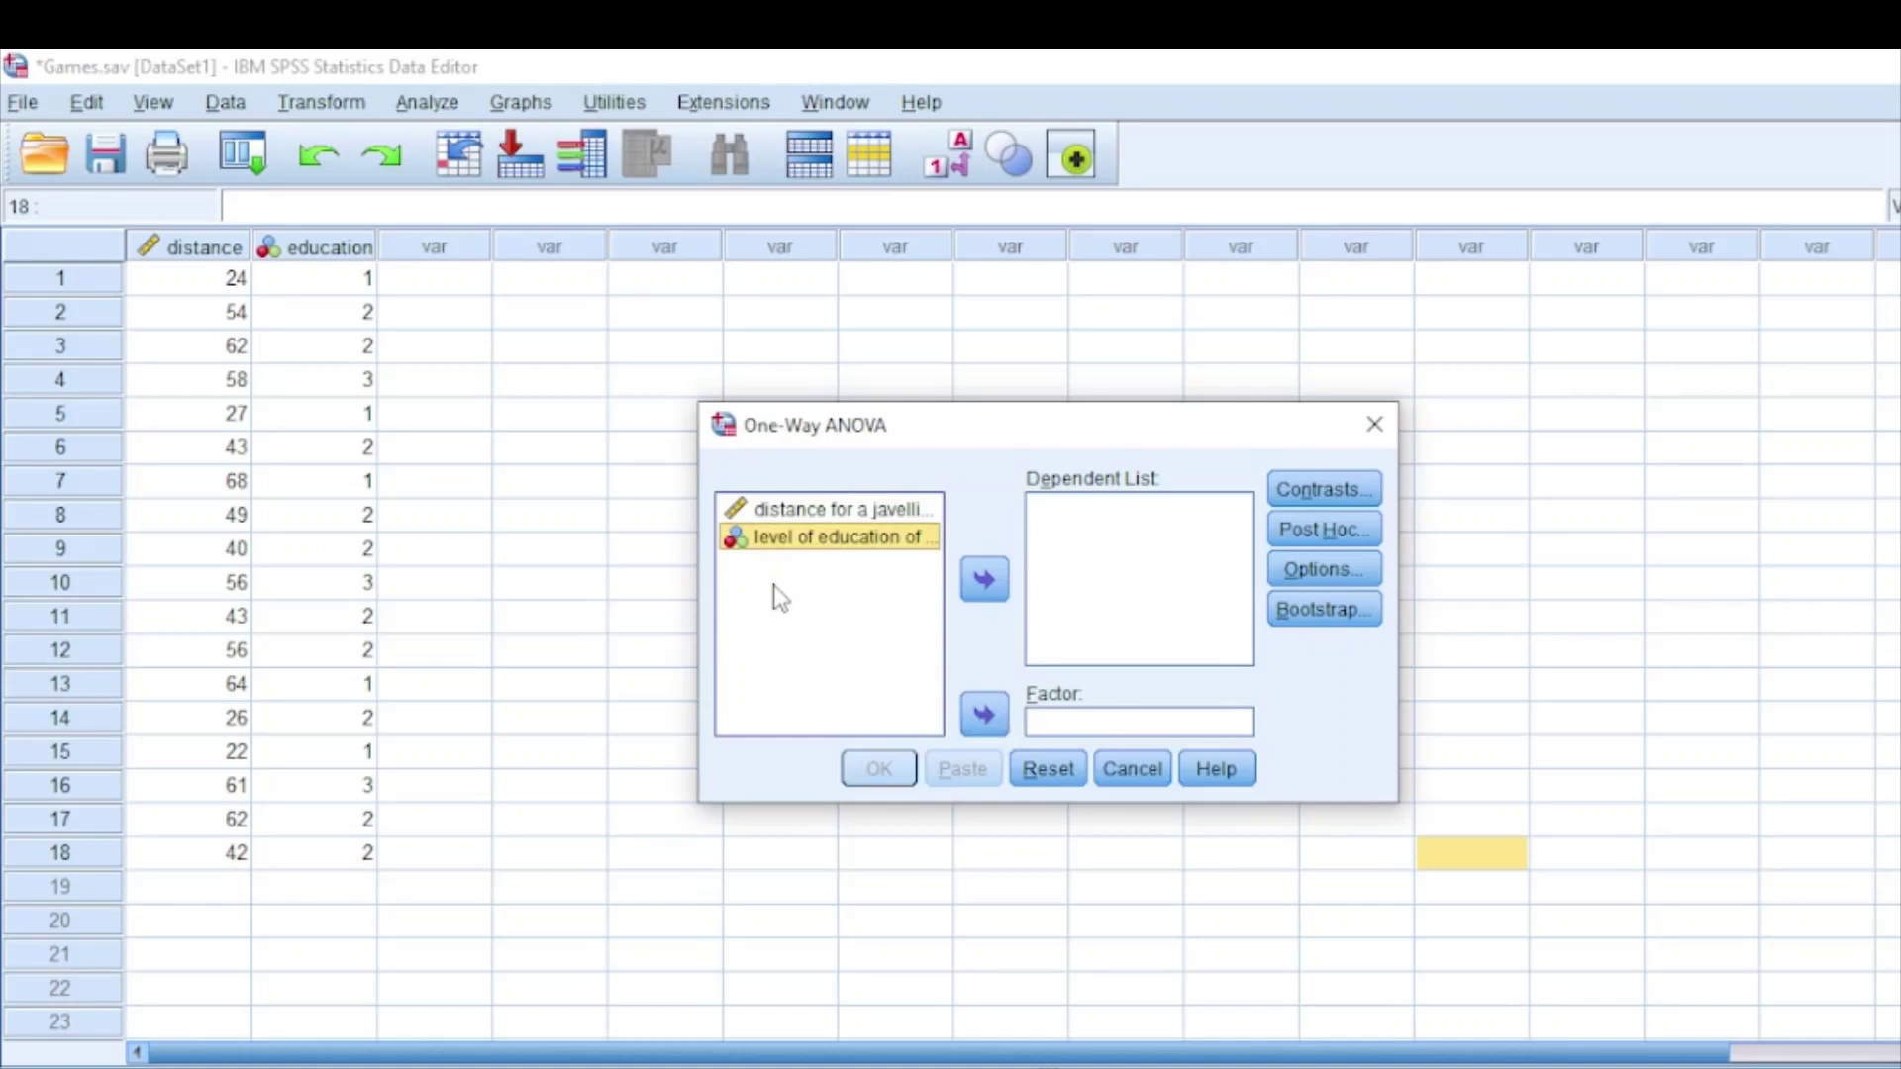
Assign distance as the dependent variable and education level as the factor, leaving Contrasts unchanged
click(849, 510)
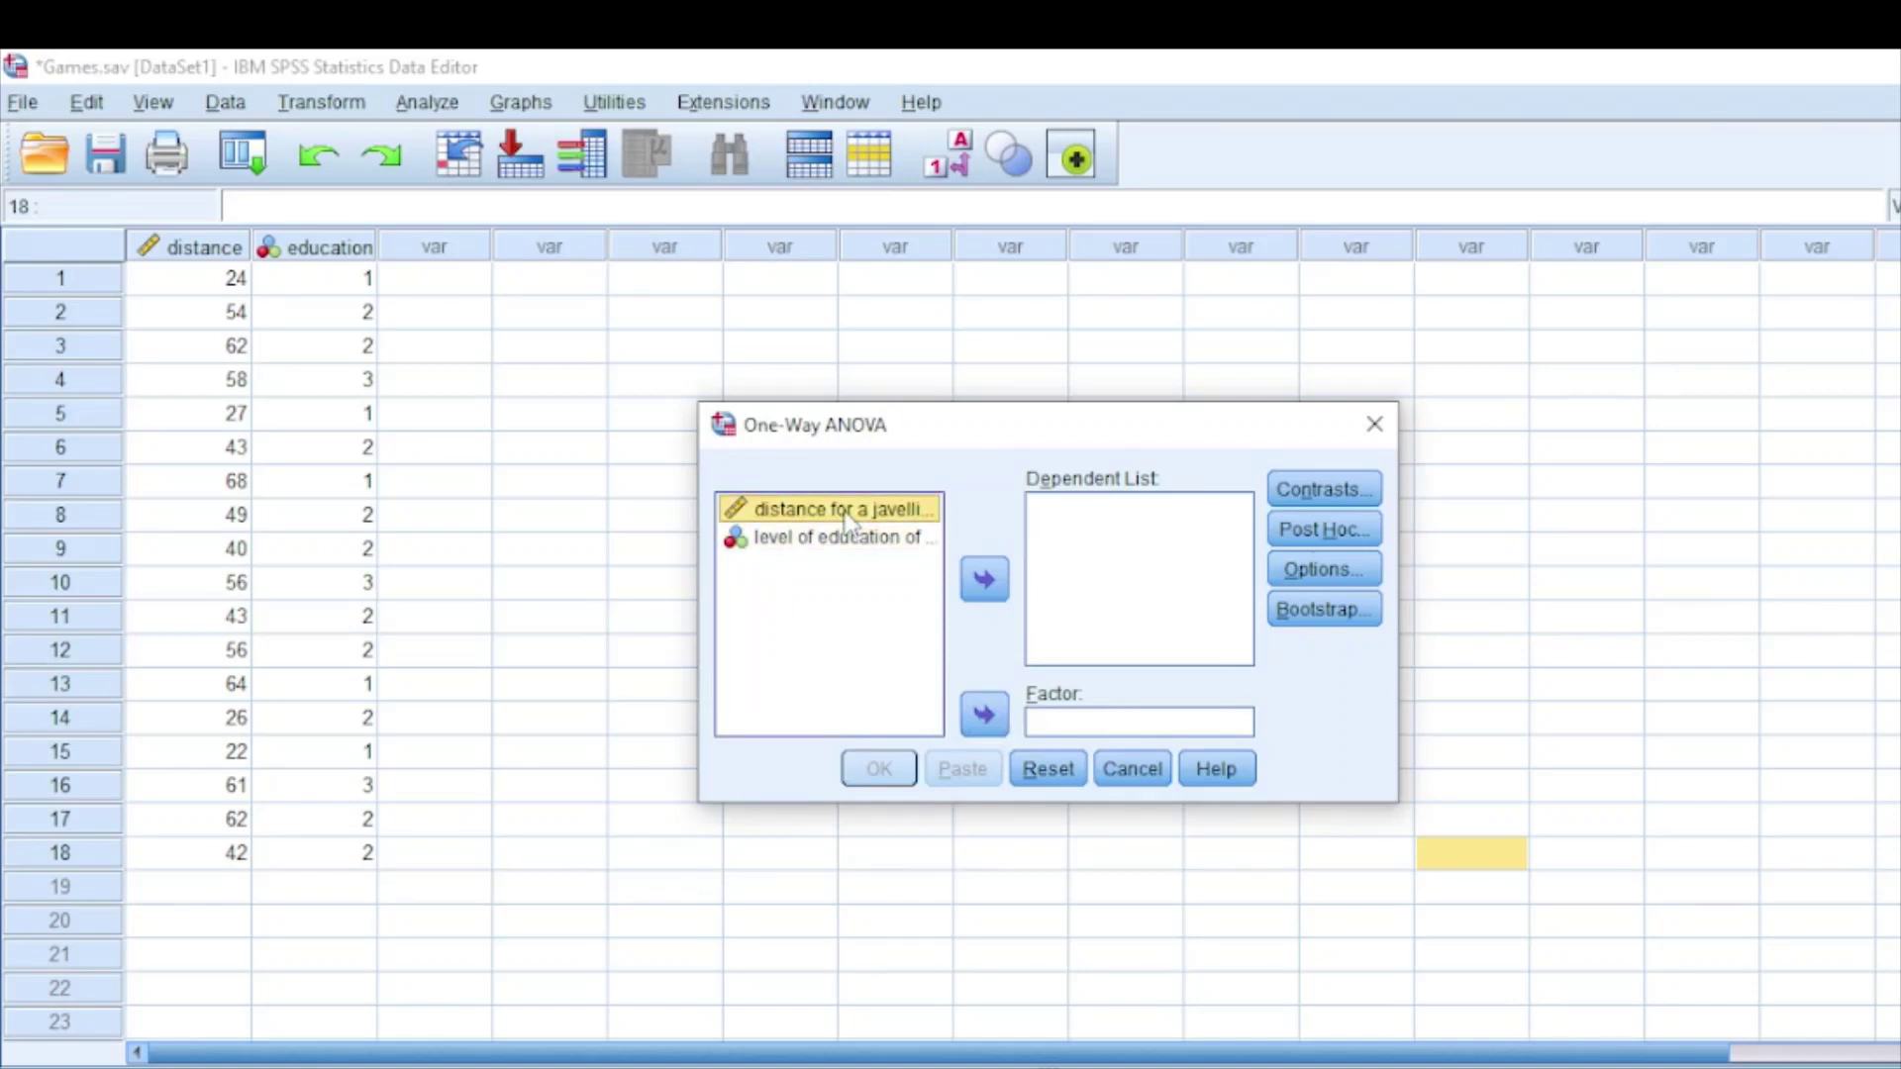
click(983, 579)
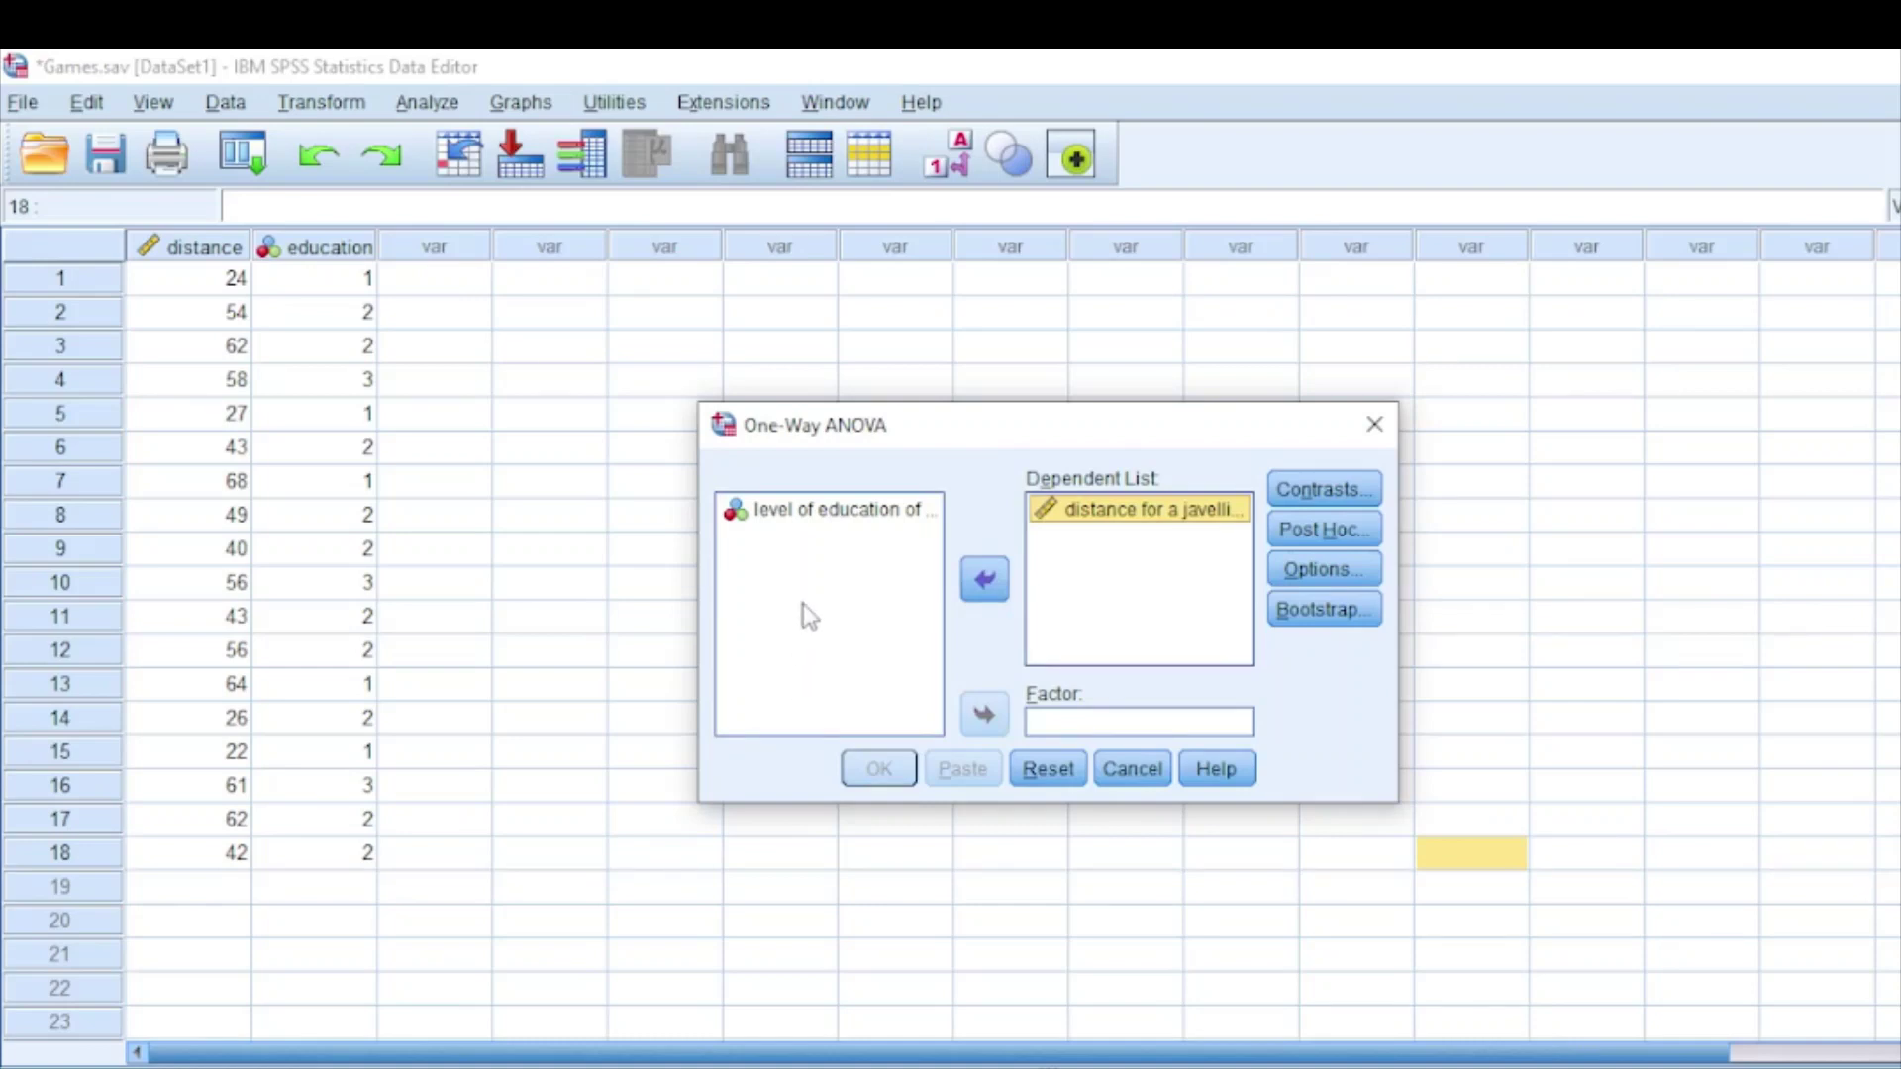
click(809, 512)
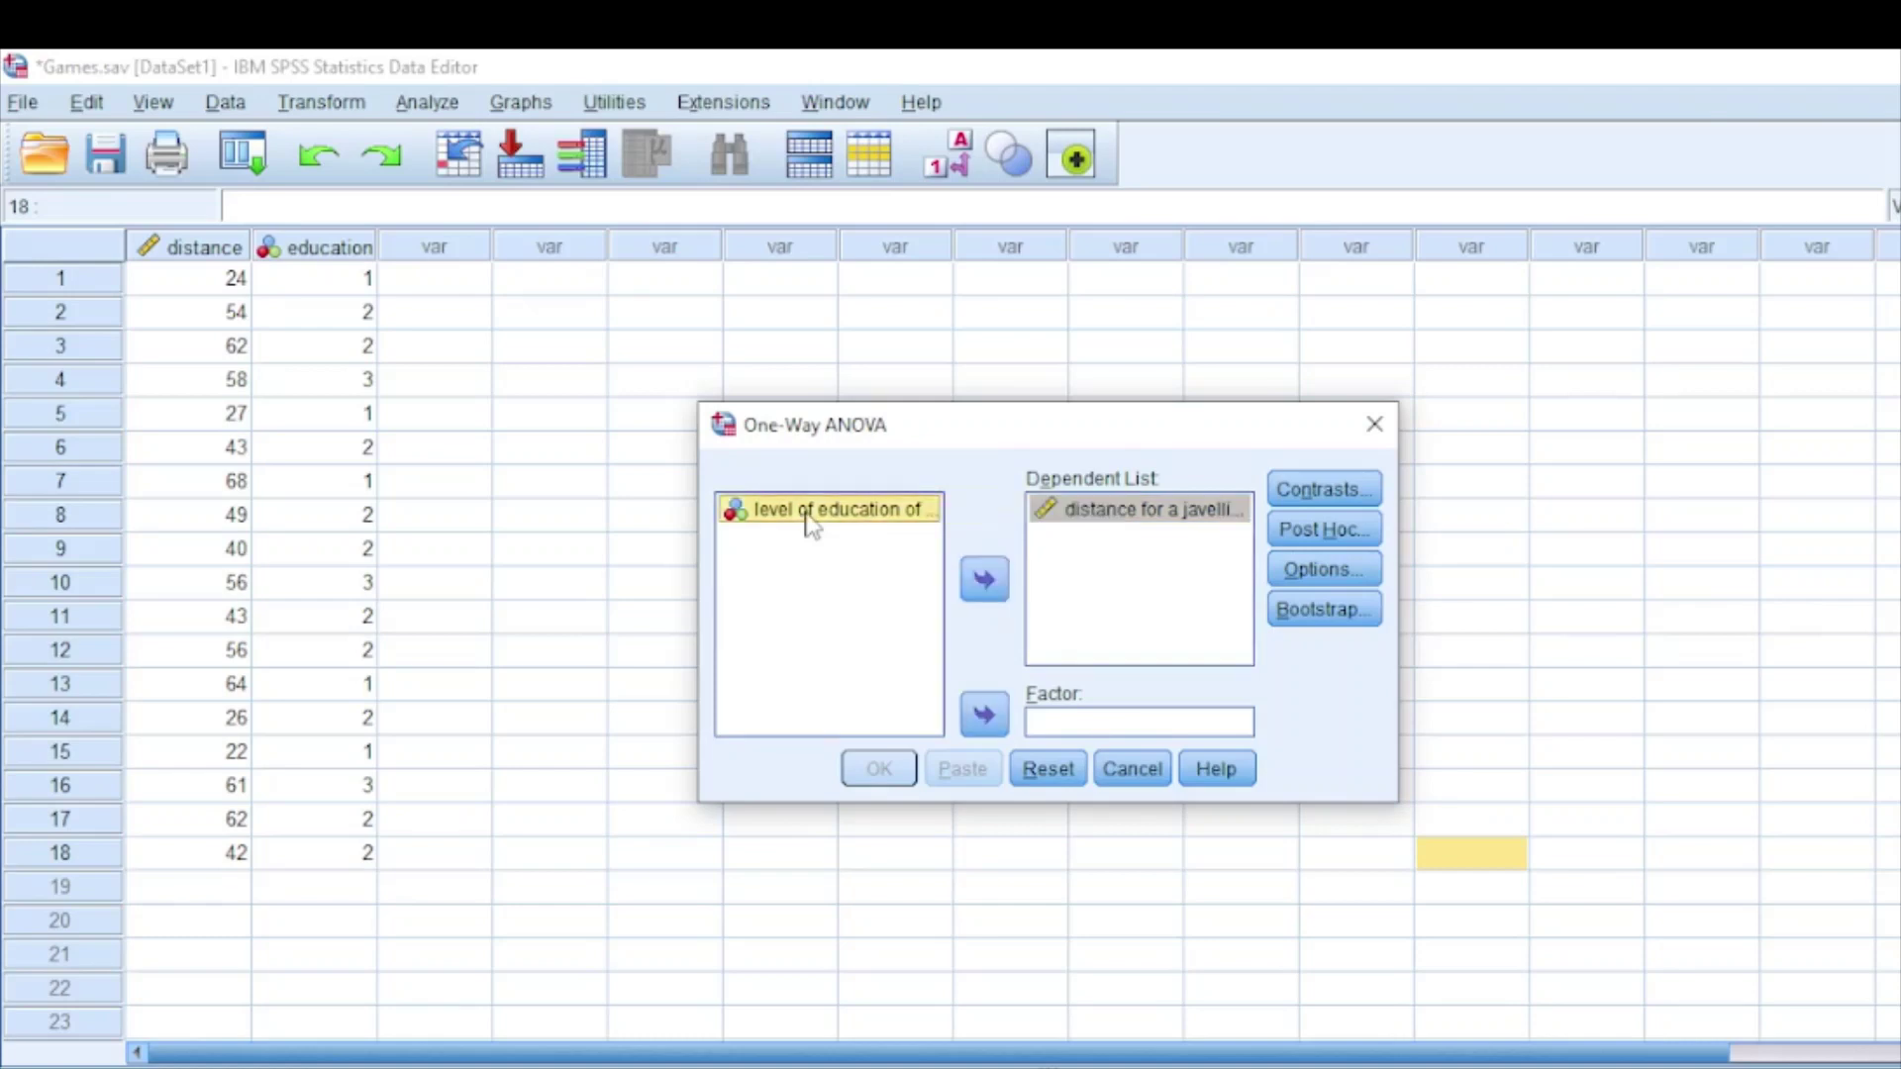
click(984, 718)
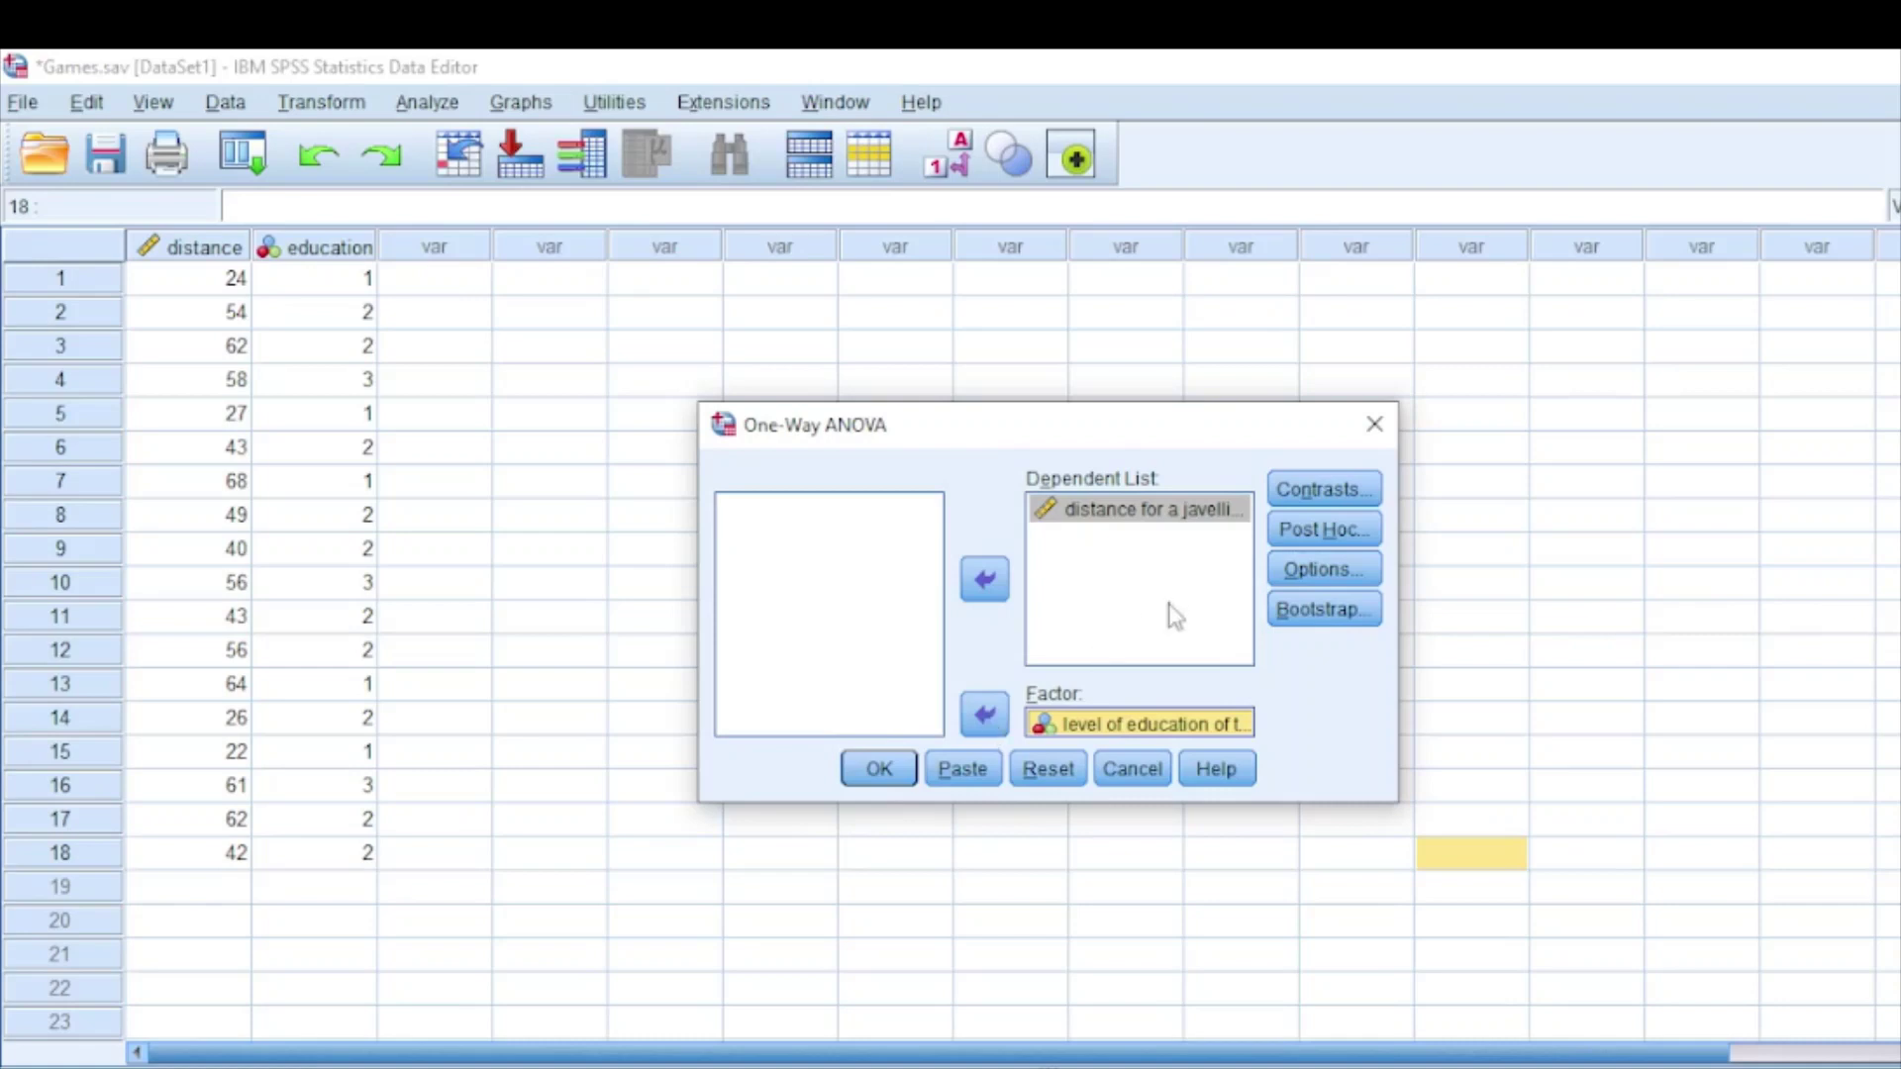
click(1321, 490)
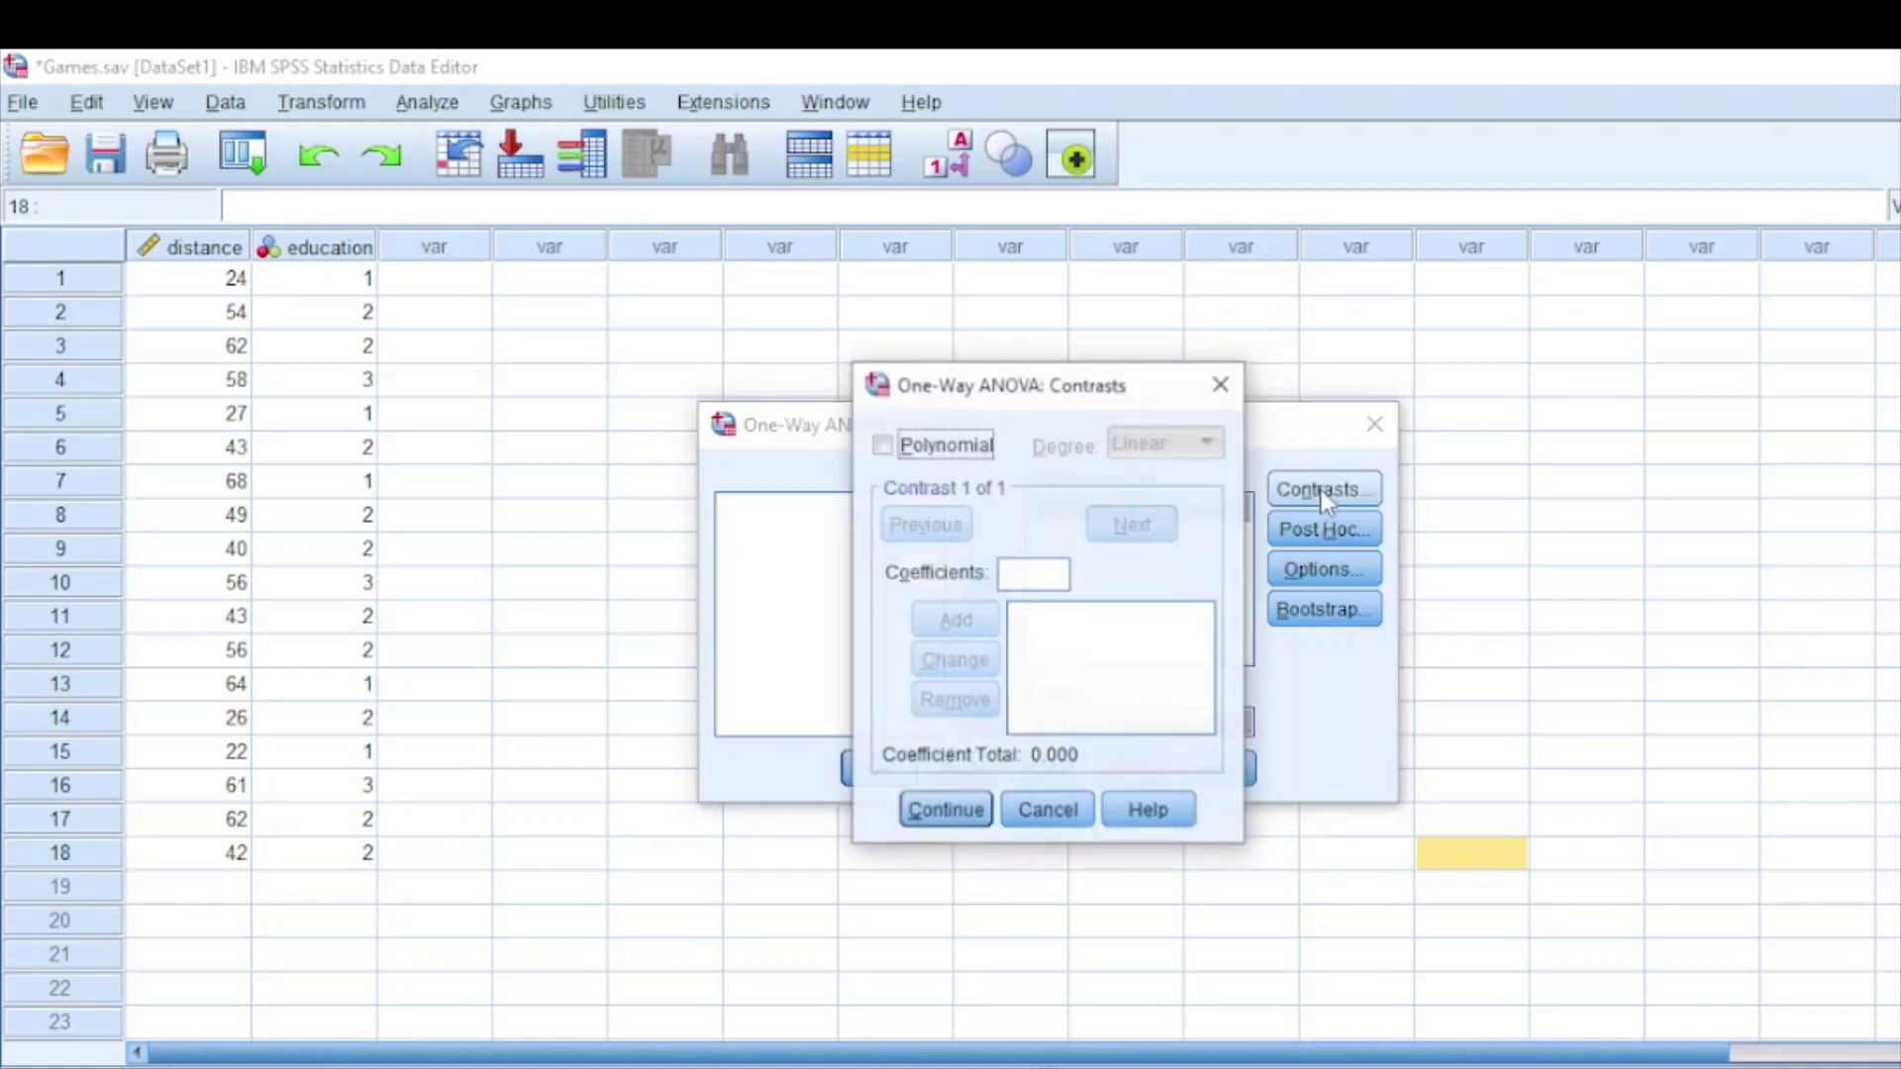
click(1231, 396)
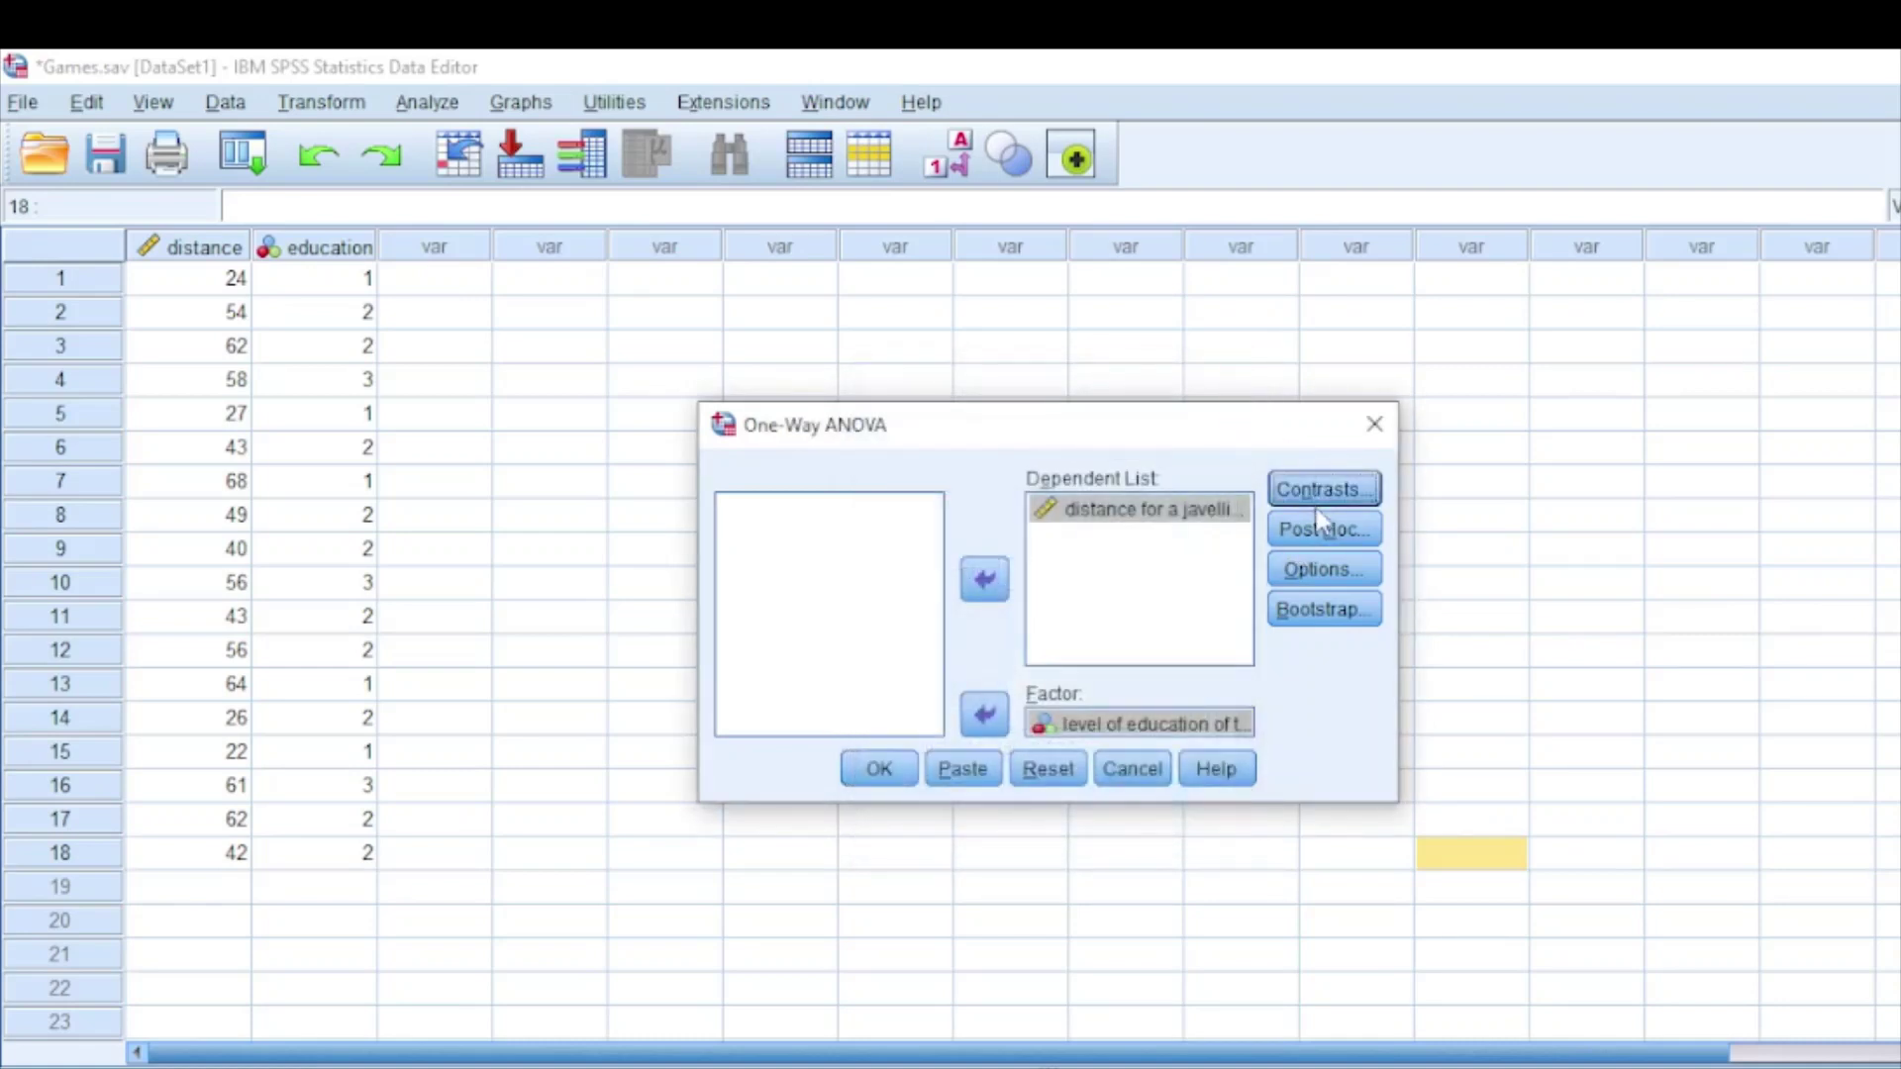
Keep Tukey selected as the post hoc test and confirm the Post Hoc options
click(1338, 537)
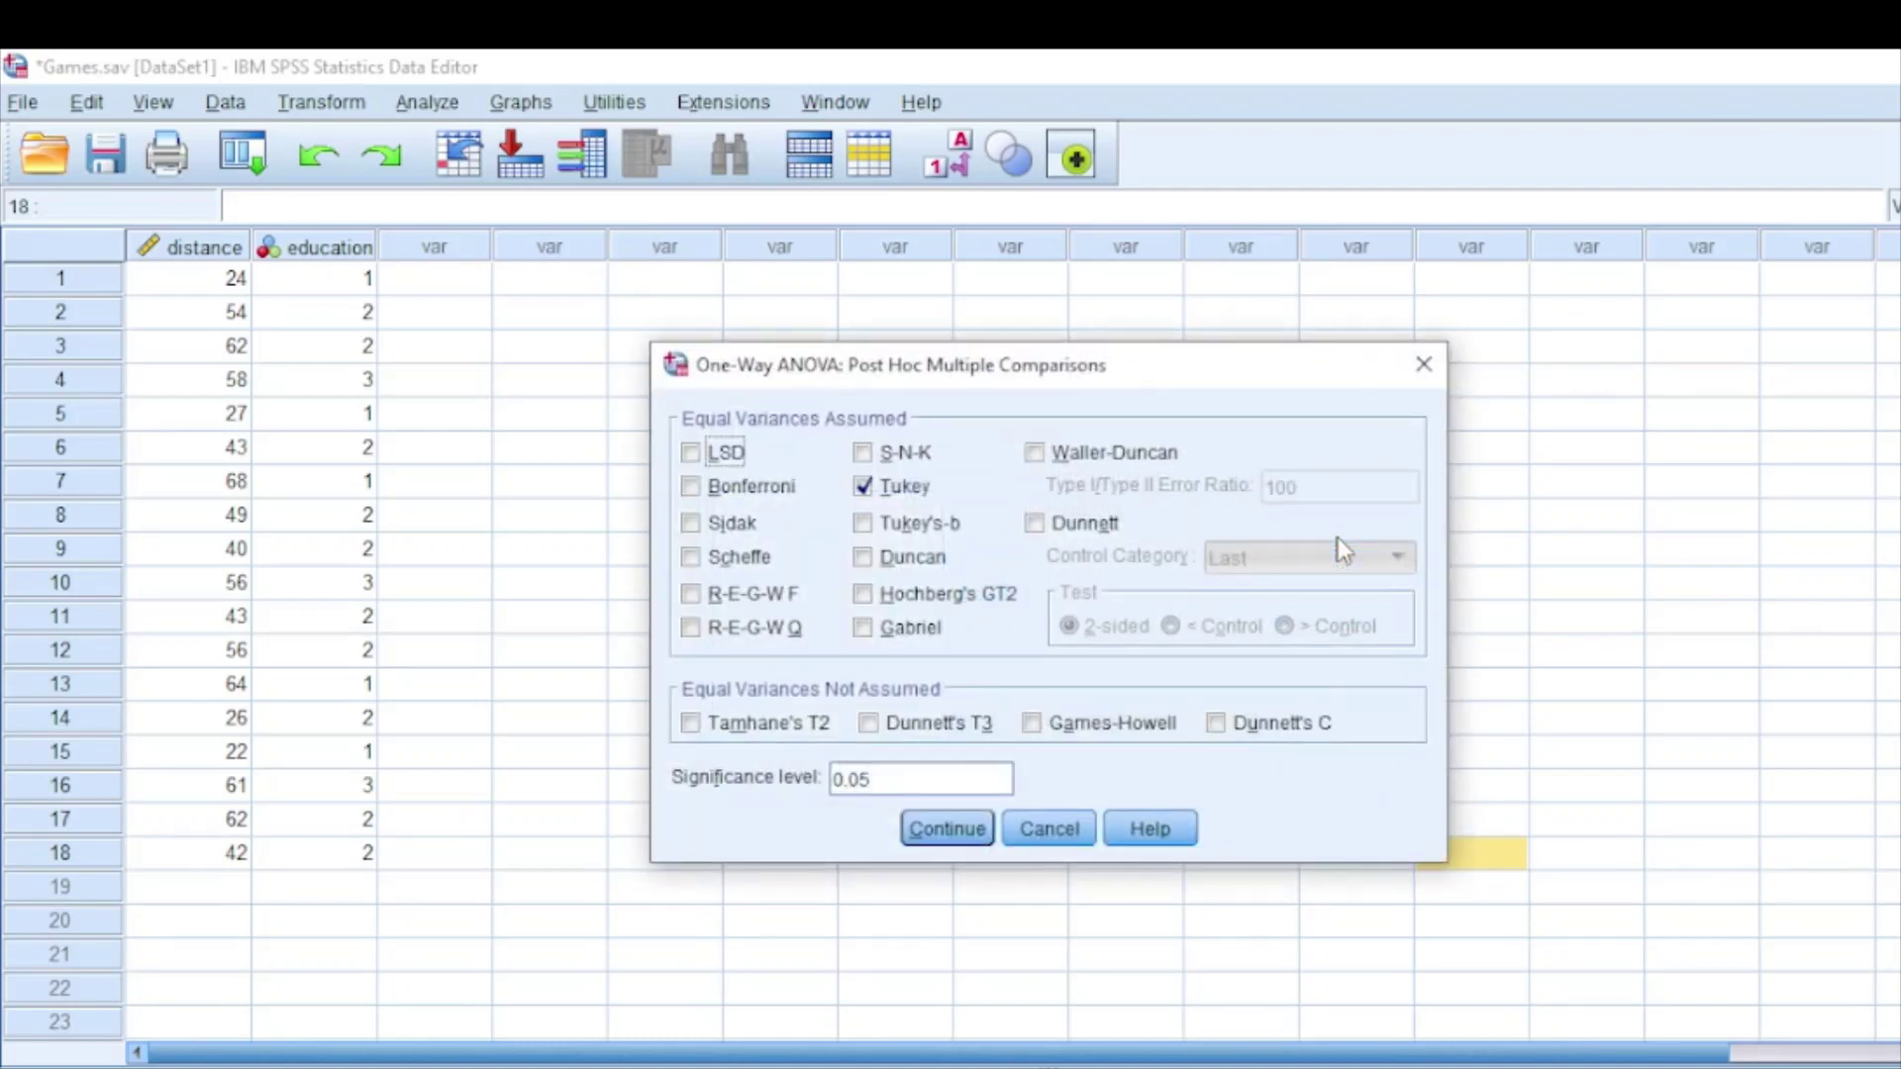
click(877, 494)
click(864, 487)
click(950, 832)
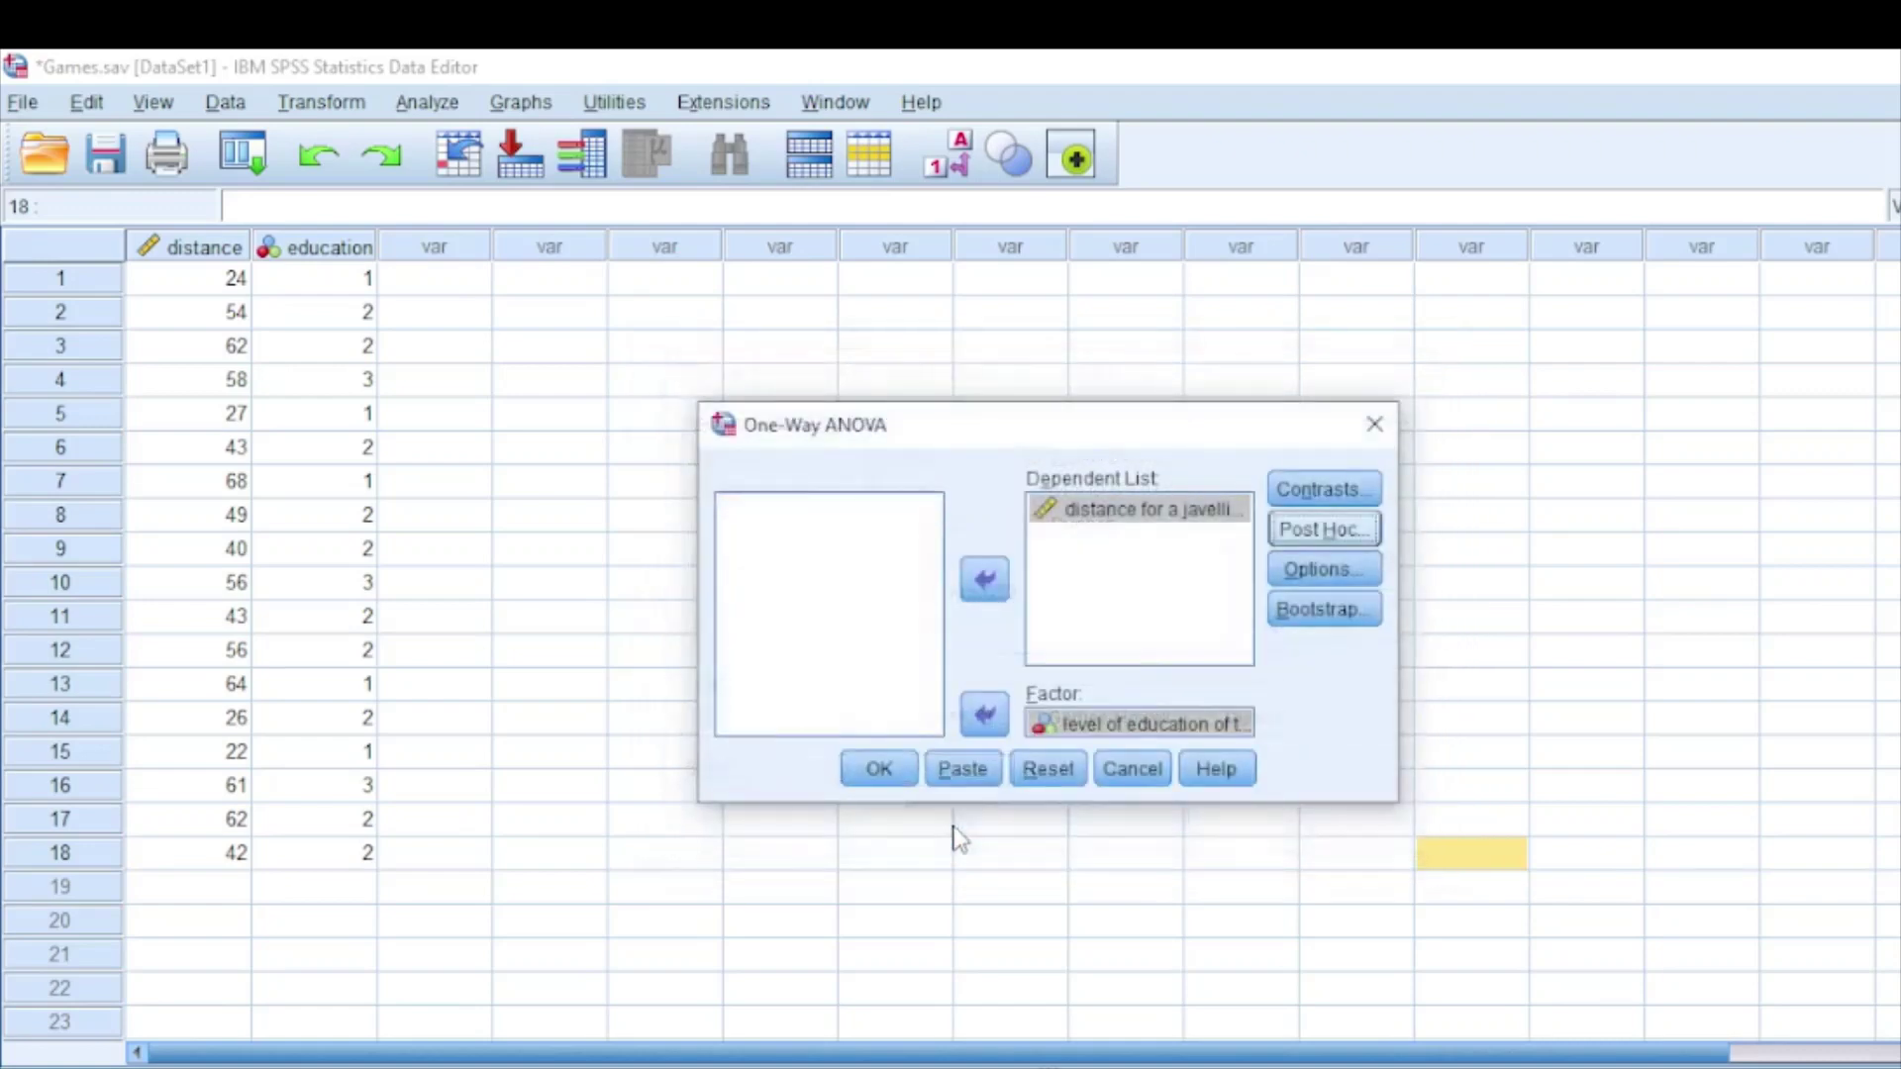
Run the one-way ANOVA to produce the ANOVA table and Tukey HSD comparisons
click(879, 767)
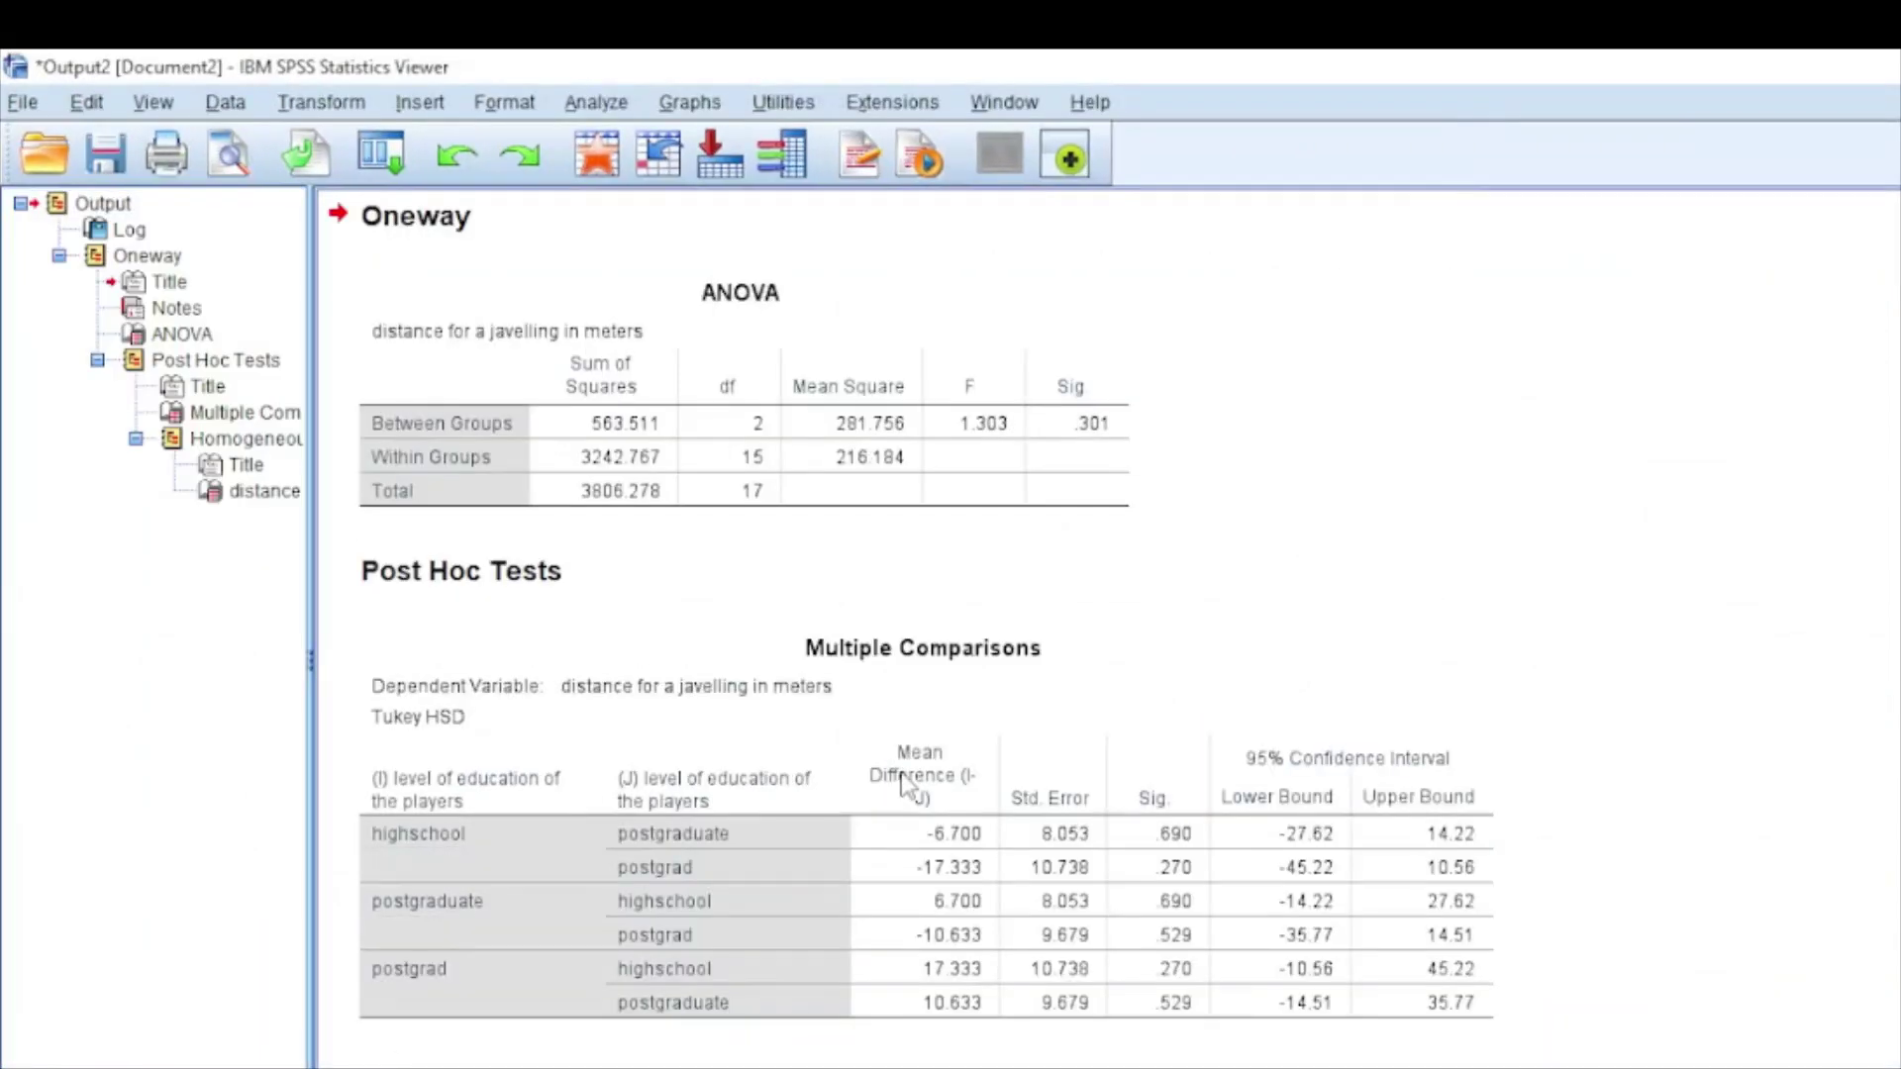